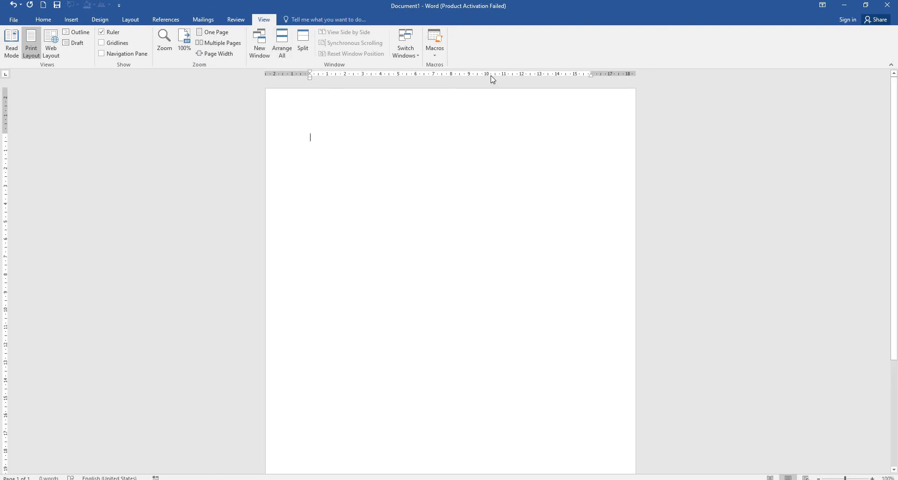
# - Start recording a new, renamed macro described as 'application form', stored in all documents
pyautogui.click(440, 57)
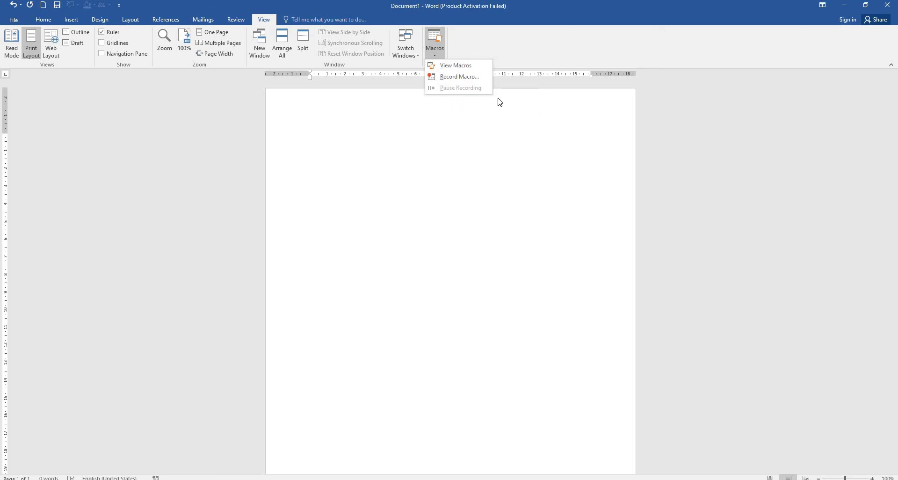
pyautogui.click(474, 80)
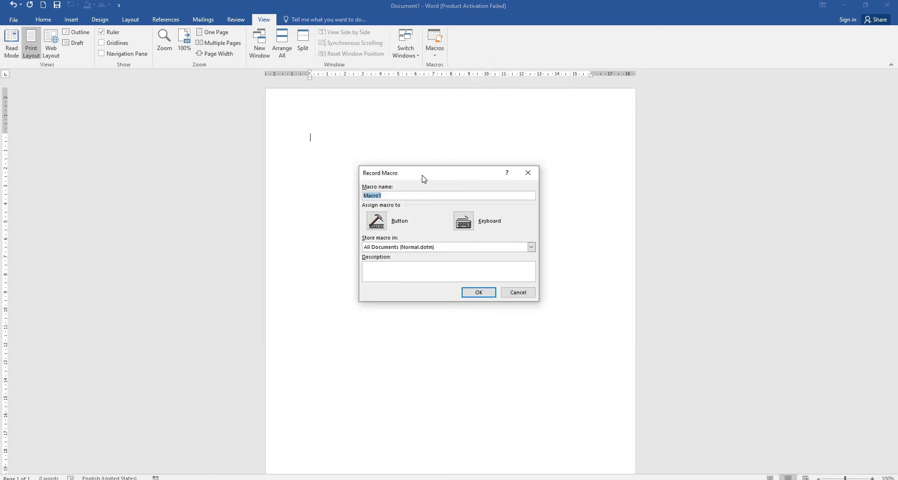
pyautogui.press('BackSpace')
pyautogui.write('oh')
pyautogui.write('an')
pyautogui.click(417, 275)
pyautogui.write('appli')
pyautogui.write('cat')
pyautogui.write('ion for')
pyautogui.write('m')
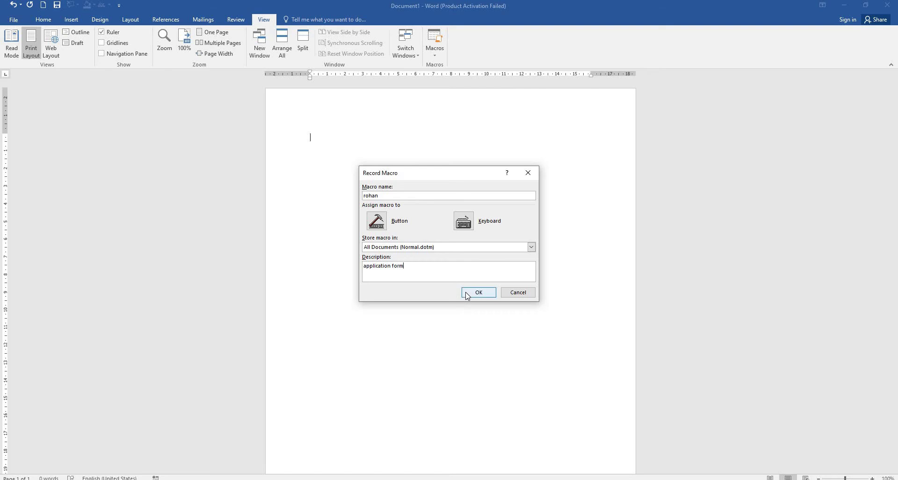
pyautogui.click(465, 292)
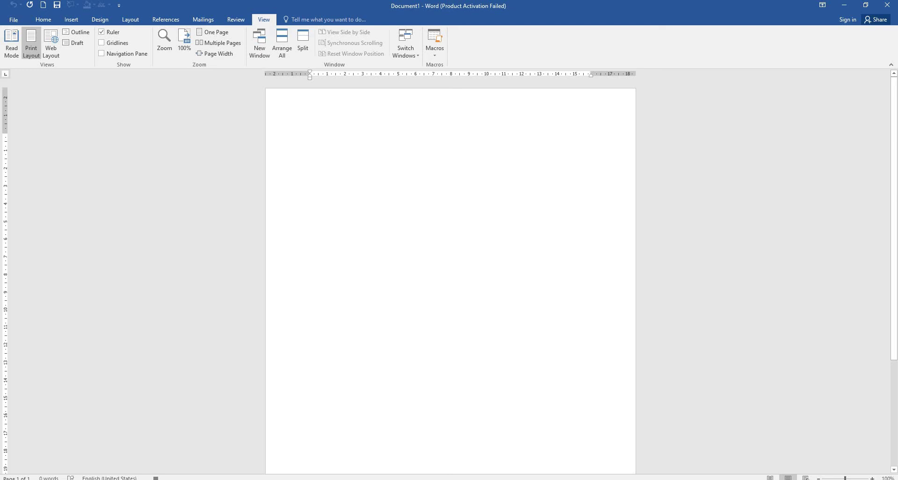
# - Type the first four lines of random letters, each on its own line
pyautogui.write('=rand')
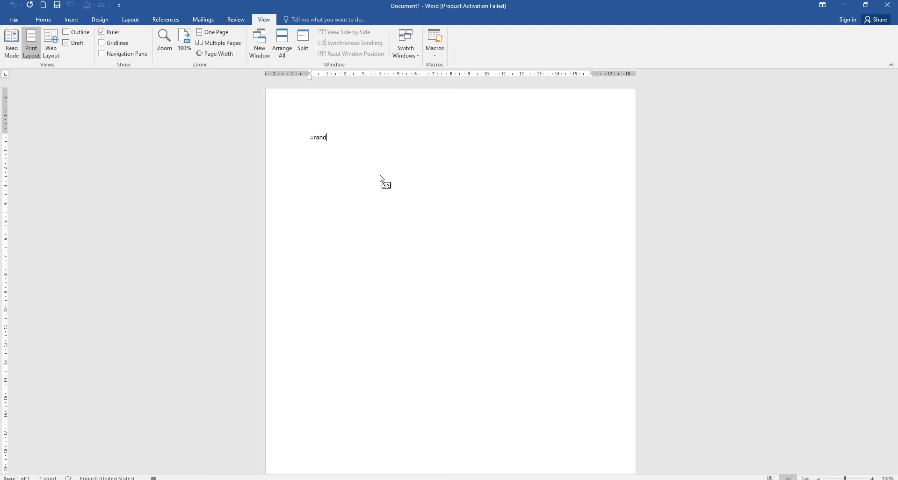
pyautogui.write('(2,')
pyautogui.hotkey('ctrl', 'z')
pyautogui.write('hdsghshdfg')
pyautogui.write('hsd')
pyautogui.press('Return')
pyautogui.write("sdhfsk'ghsdgf")
pyautogui.press('Return')
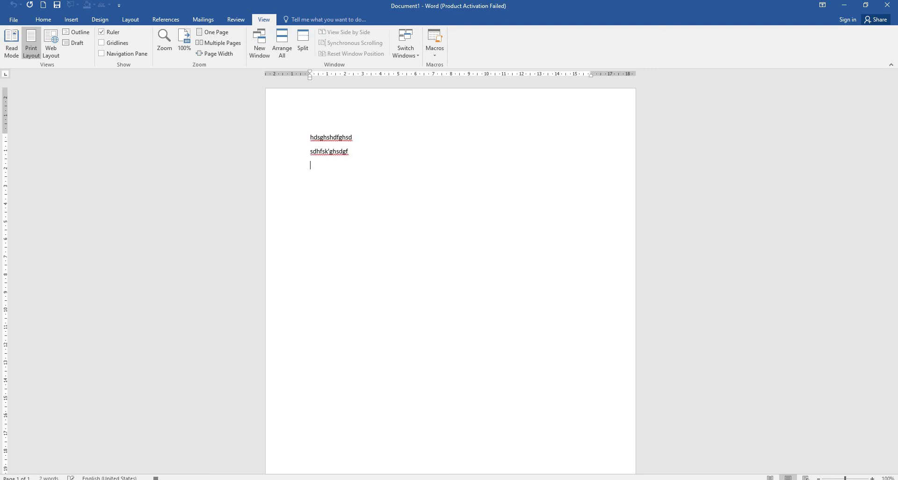
pyautogui.write('jkhsdfjs')
pyautogui.press('Return')
pyautogui.write('djklfks')
pyautogui.press('Return')
# - Type five more lines of random letters, then stop the macro recording
pyautogui.write('djklfjsk')
pyautogui.press('Return')
pyautogui.write('skdfhk')
pyautogui.press('Return')
pyautogui.write('dslkfj;')
pyautogui.press('Return')
pyautogui.write('j;kdfjsl')
pyautogui.press('Return')
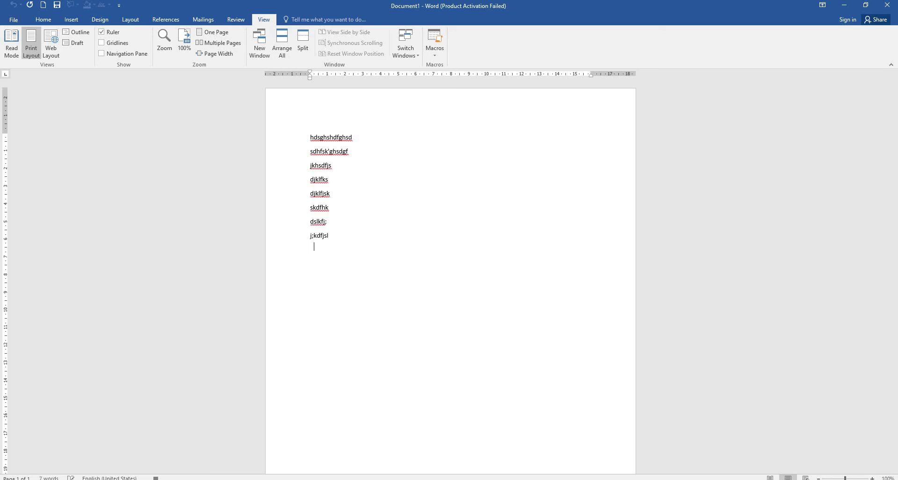
pyautogui.write('jsdlfk;')
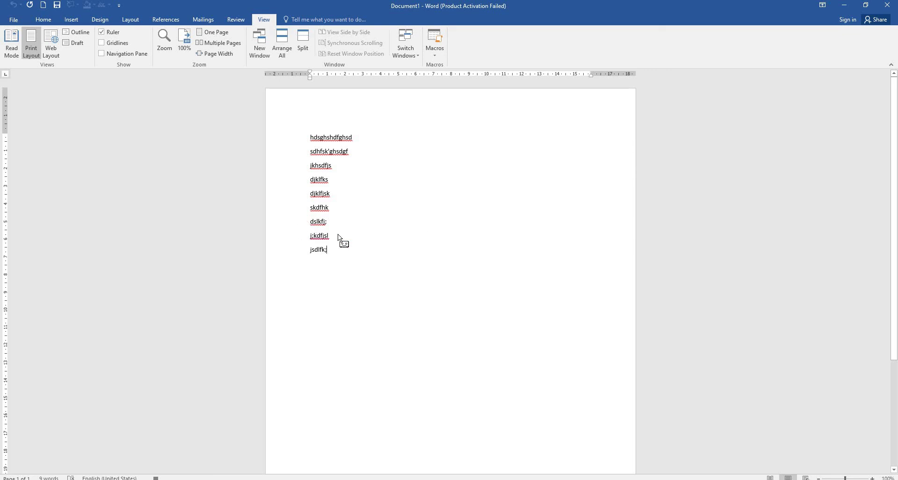
pyautogui.click(442, 56)
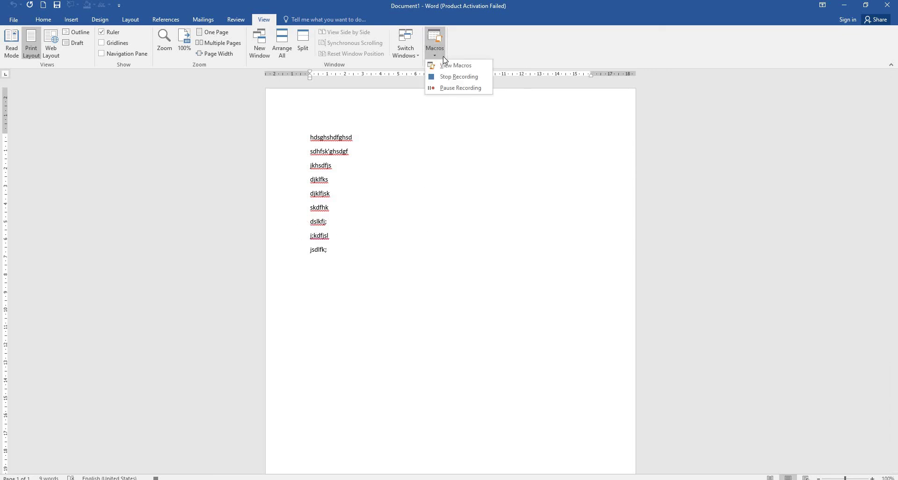
pyautogui.click(446, 79)
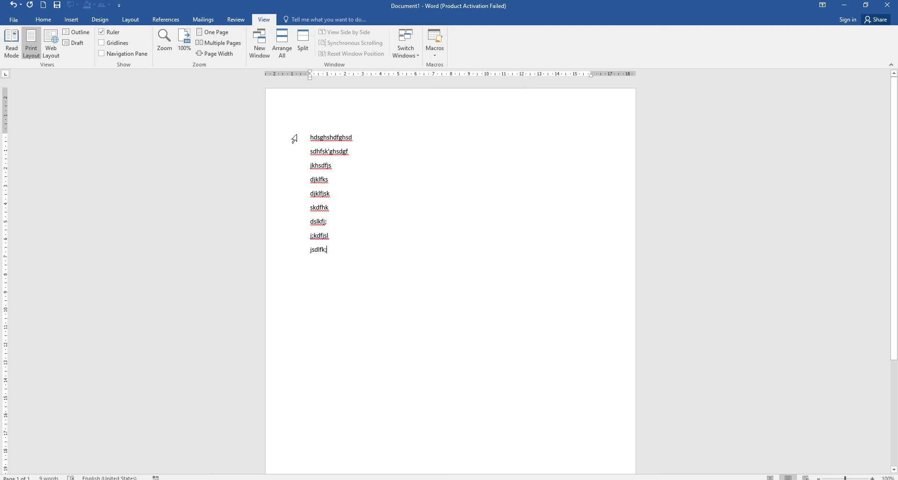
# - Select all nine lines of random letters and delete them
pyautogui.moveTo(296, 140); pyautogui.dragTo(348, 255)
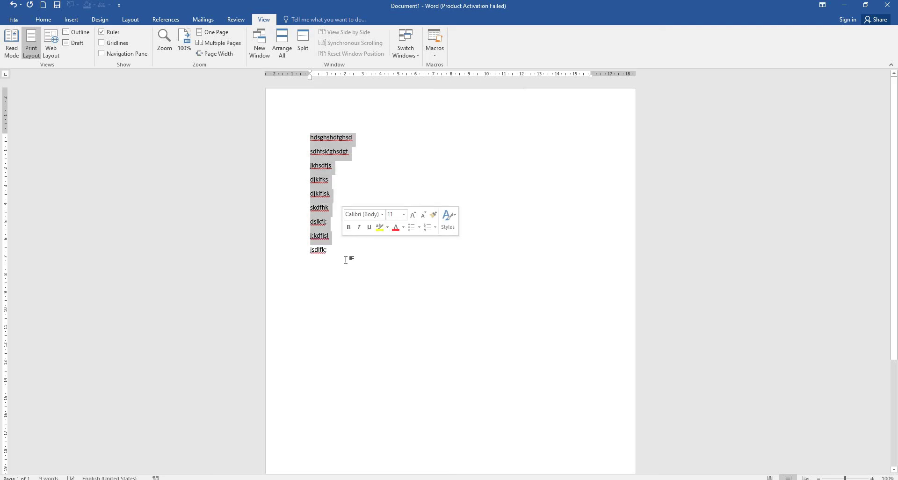
pyautogui.click(350, 257)
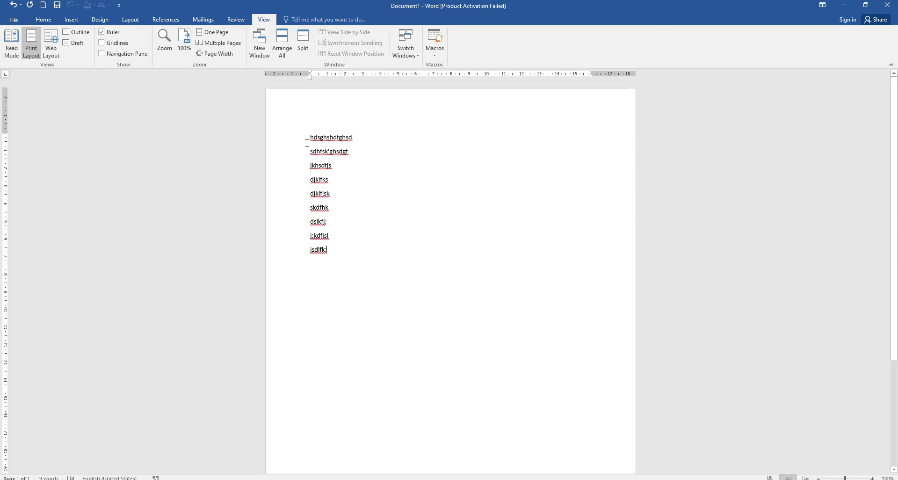
pyautogui.moveTo(309, 137); pyautogui.dragTo(400, 280)
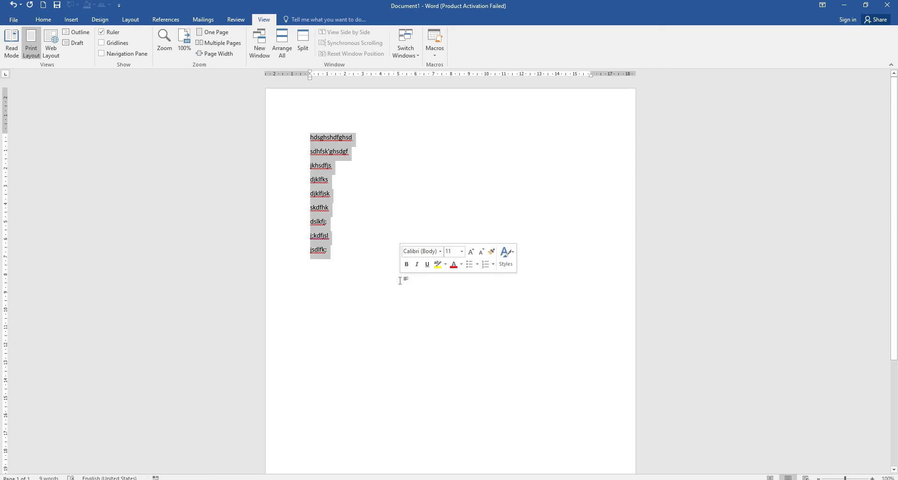
pyautogui.press('Delete')
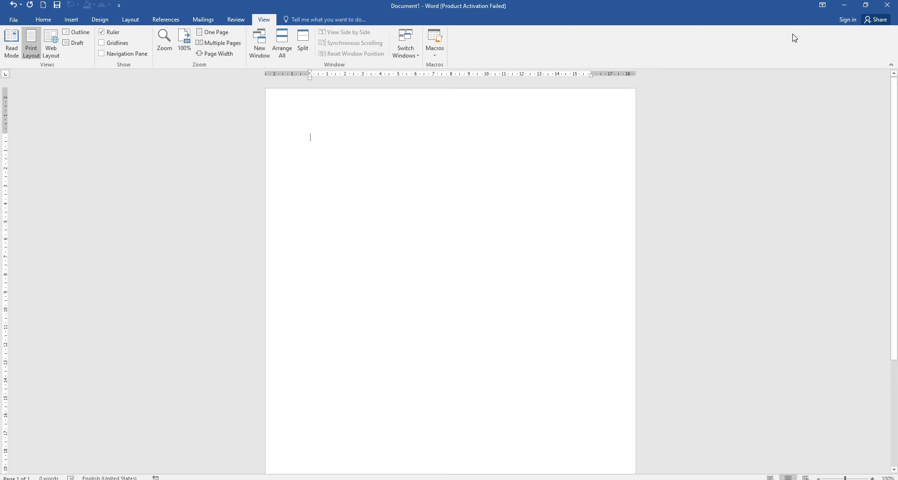
# - Run the 'application form' macro from the Macros list to retype the nine lines
pyautogui.click(435, 56)
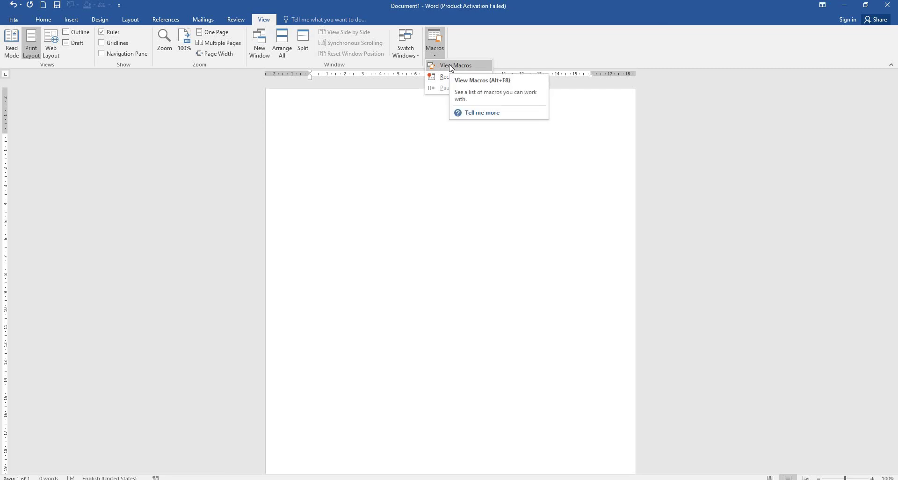
pyautogui.click(451, 65)
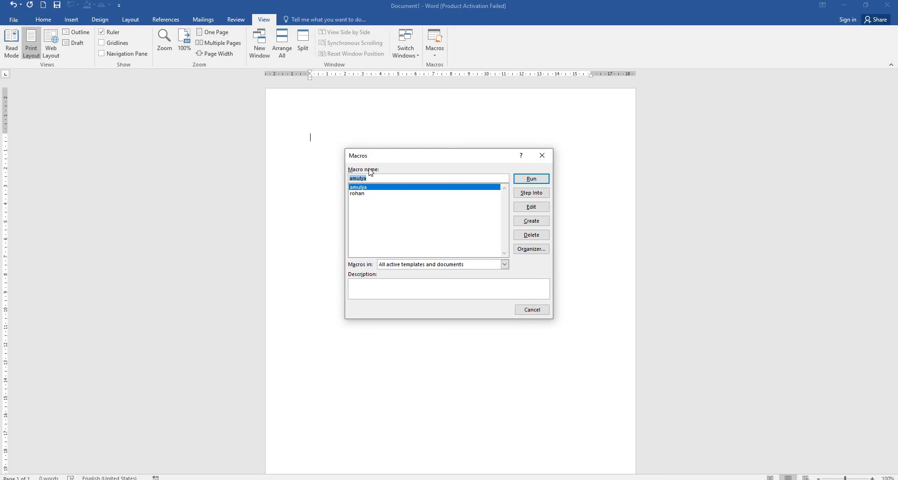
pyautogui.click(360, 193)
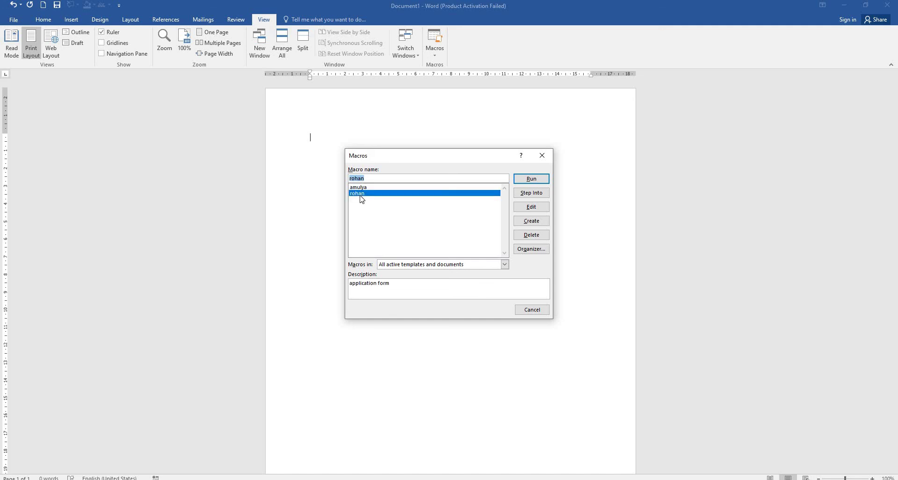
pyautogui.click(531, 179)
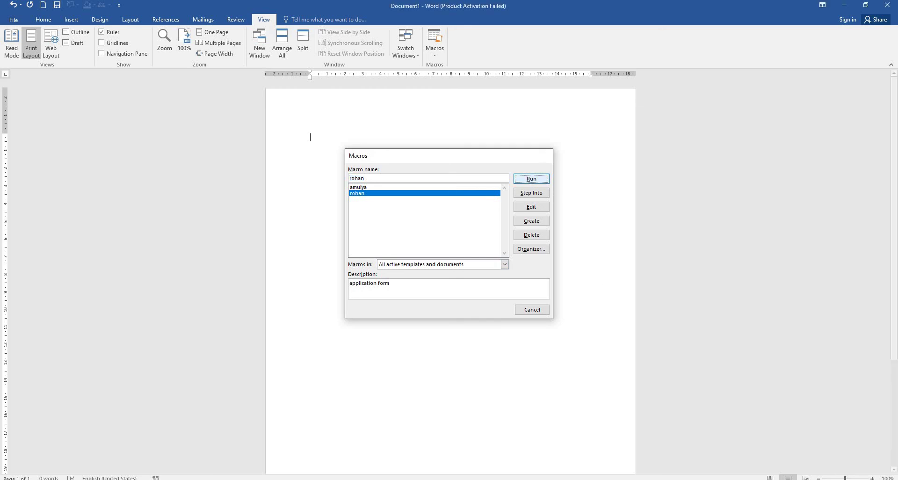